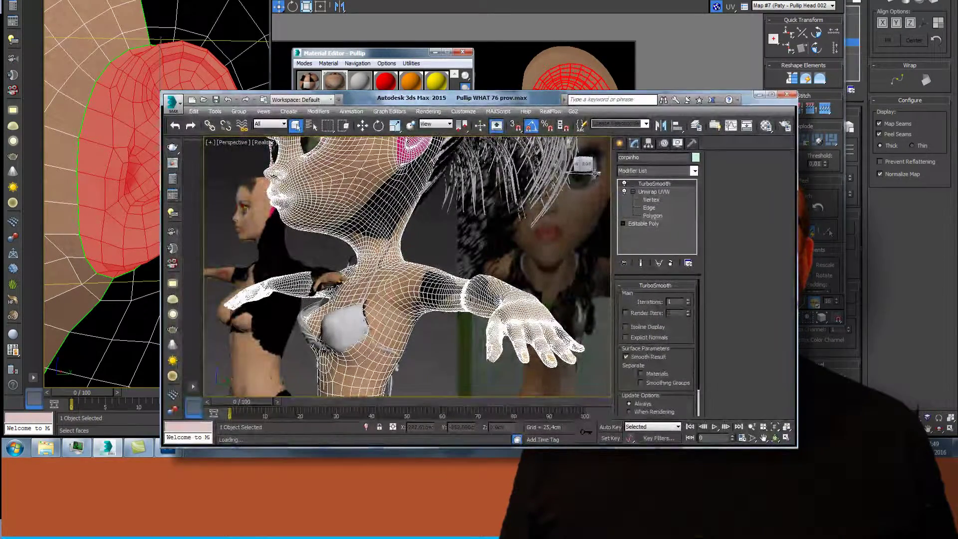
Orbit the view round to face the characters and reselect the doll's body mesh.
{"action": "left_click", "coordinate": [589, 213]}
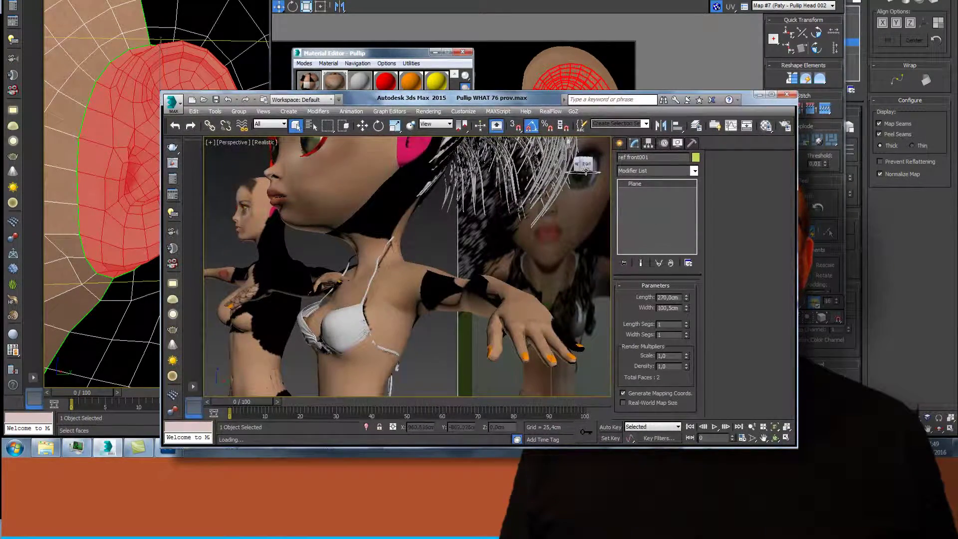
{"action": "left_click_drag", "start_coordinate": [582, 165], "coordinate": [242, 170]}
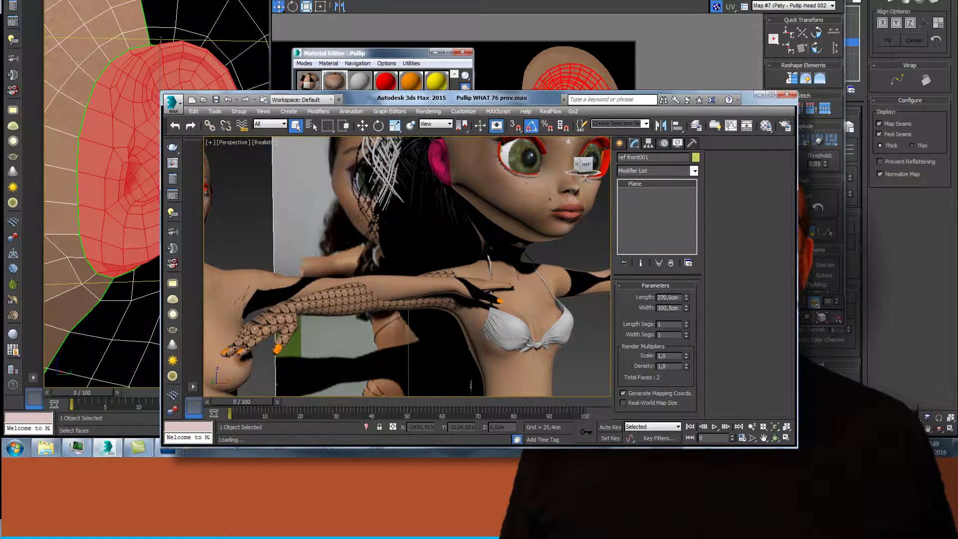
{"action": "left_click_drag", "start_coordinate": [587, 169], "coordinate": [525, 167]}
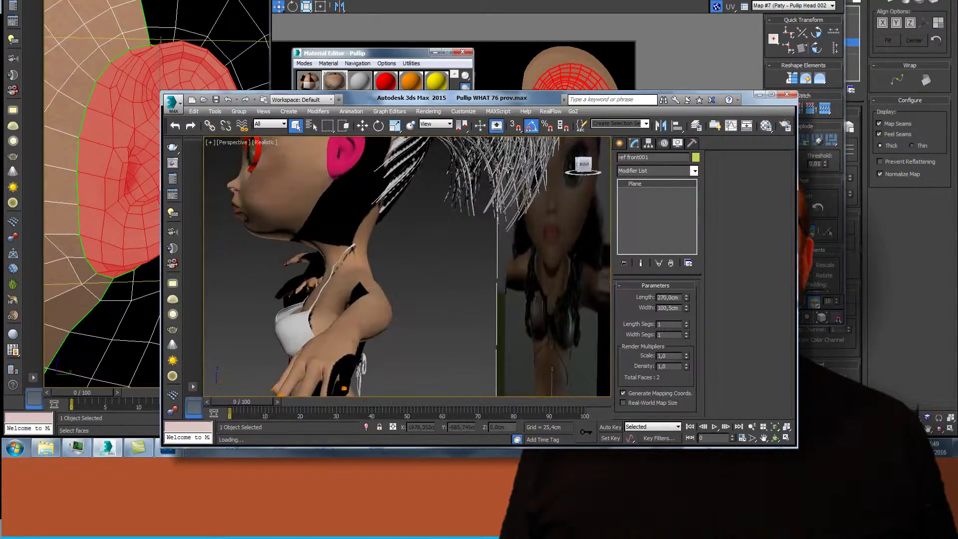
{"action": "middle_click_drag", "start_coordinate": [526, 168], "coordinate": [396, 178], "text": "alt"}
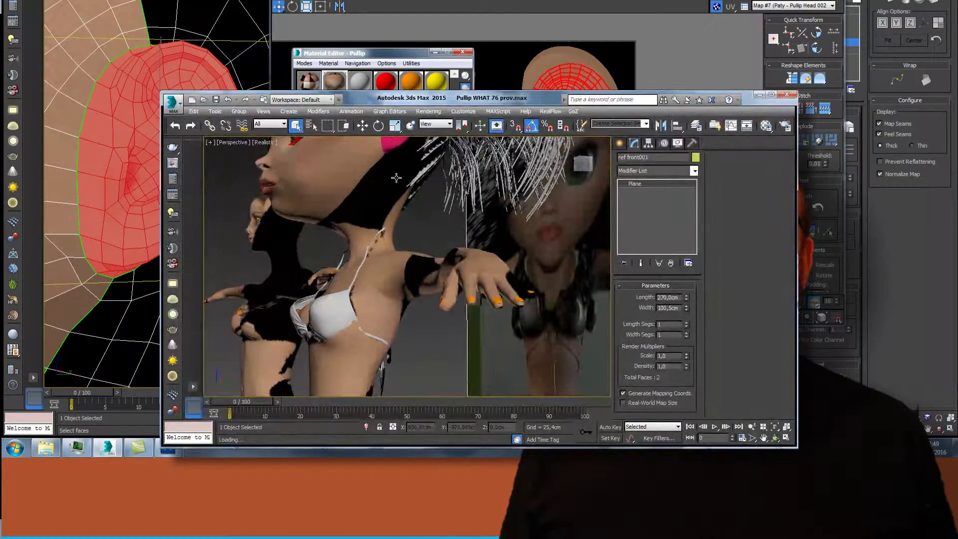
{"action": "middle_click_drag", "start_coordinate": [585, 166], "coordinate": [594, 172], "text": "alt"}
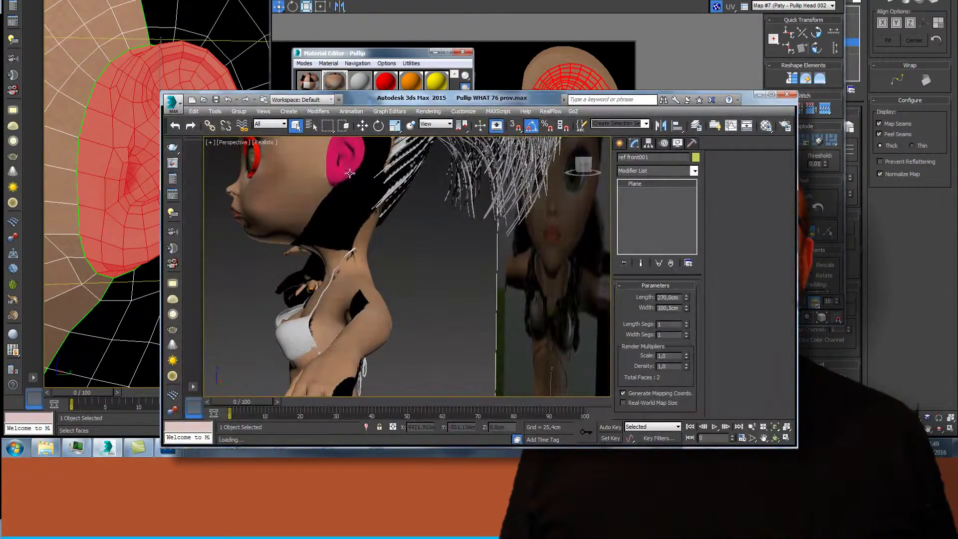
{"action": "left_click", "coordinate": [349, 299]}
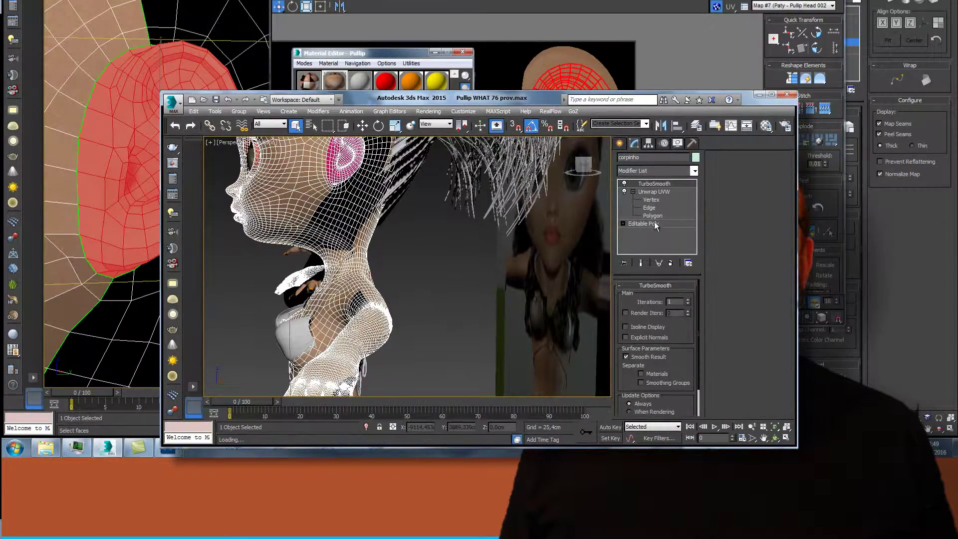
Zoom to the ear and select its polygons out to the UV seams.
{"action": "scroll", "coordinate": [596, 222], "scroll_direction": "up", "scroll_amount": 5}
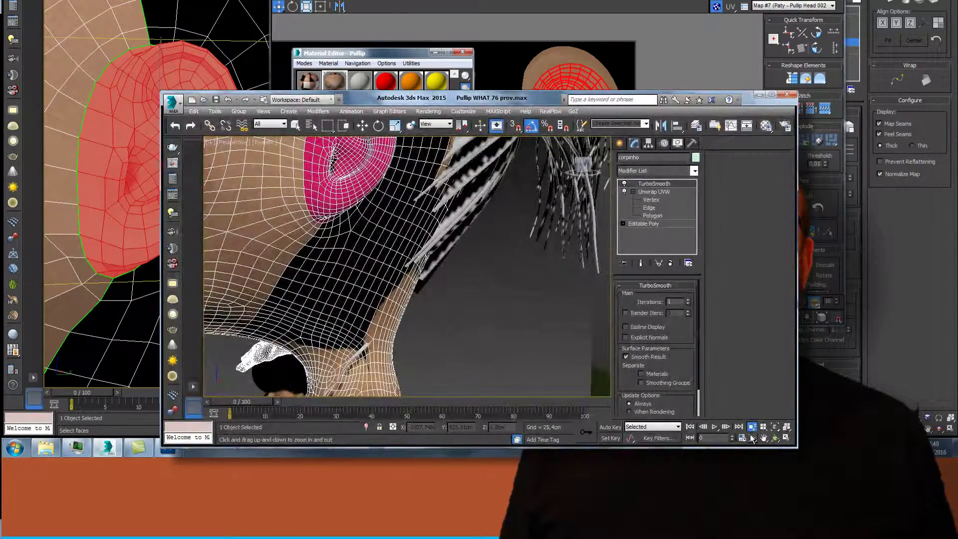
{"action": "left_click", "coordinate": [764, 438]}
{"action": "left_click_drag", "start_coordinate": [506, 217], "coordinate": [564, 313]}
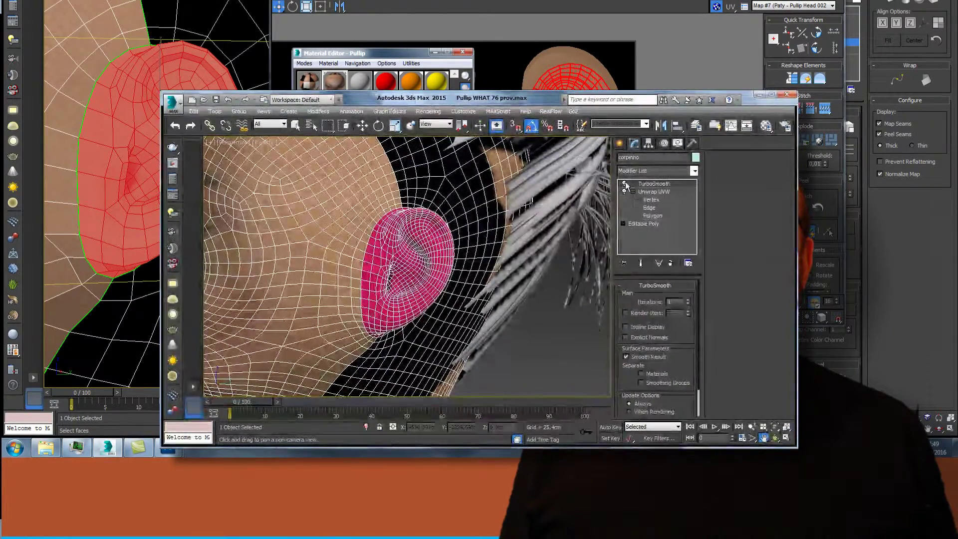
{"action": "left_click", "coordinate": [655, 216]}
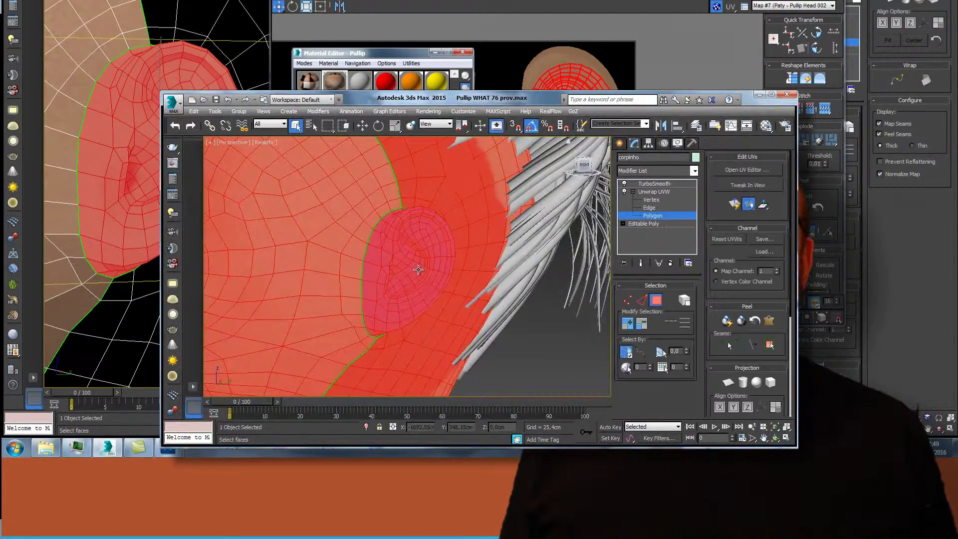
{"action": "left_click", "coordinate": [419, 270]}
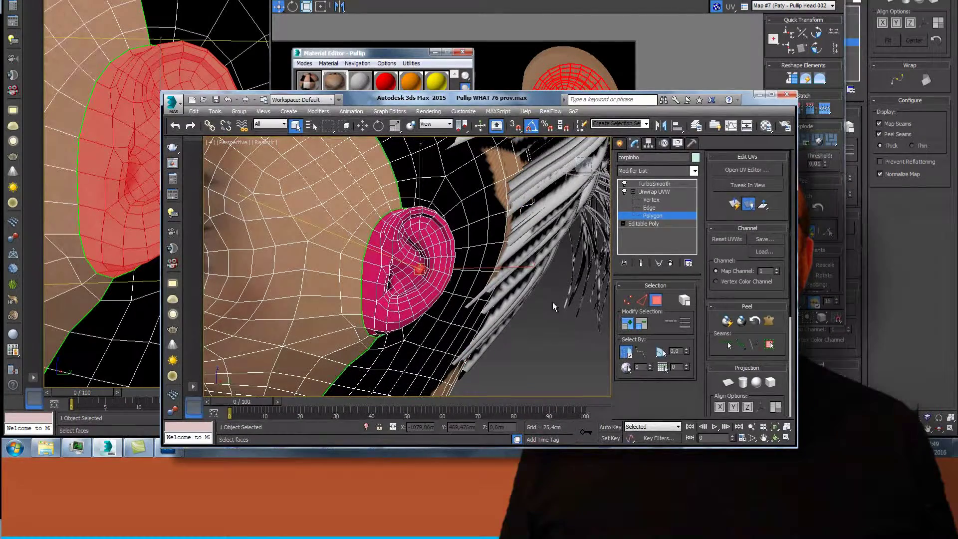
{"action": "left_click", "coordinate": [770, 345]}
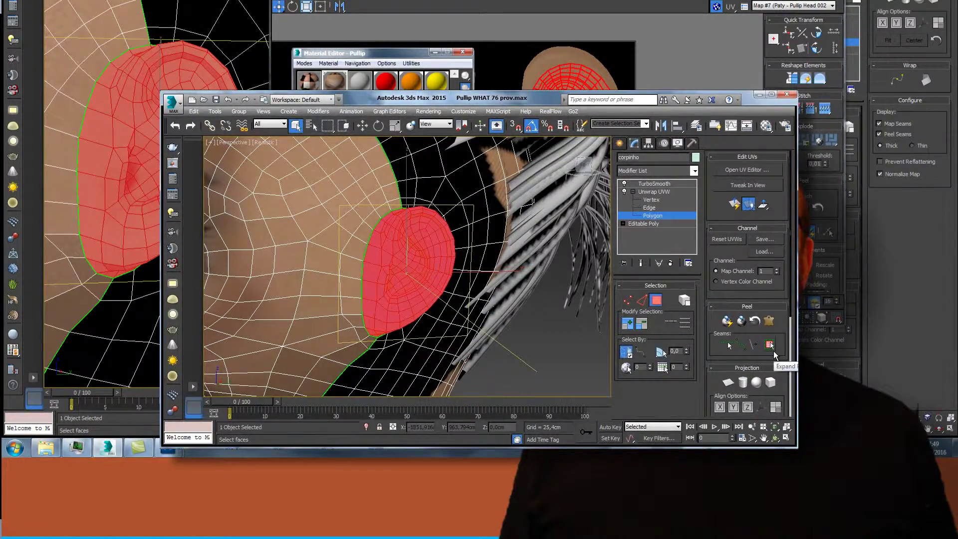
Check the selected ear by zooming out and back in, then start a Pelt Map on it.
{"action": "middle_click_drag", "start_coordinate": [584, 169], "coordinate": [584, 172], "text": "alt"}
{"action": "key", "text": "alt+z"}
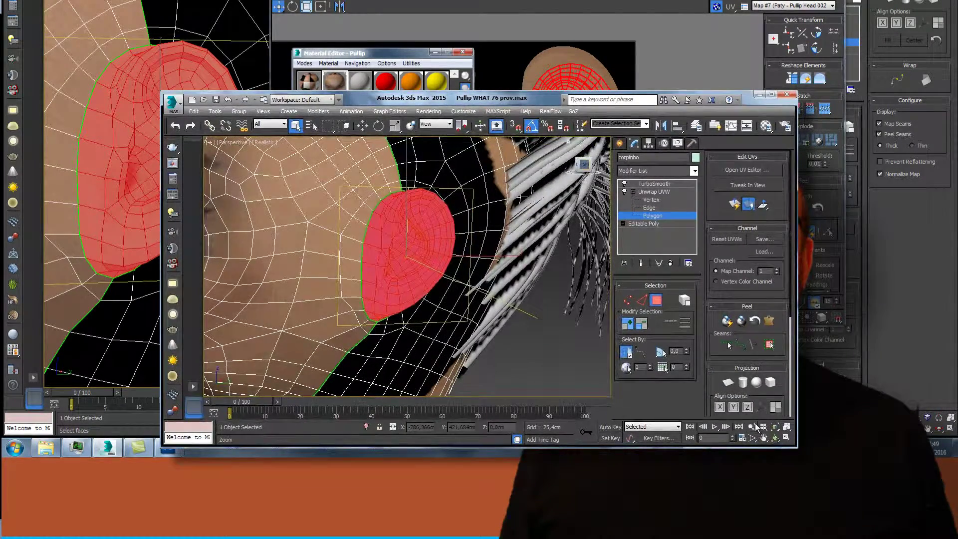
{"action": "left_click_drag", "start_coordinate": [491, 300], "coordinate": [486, 278]}
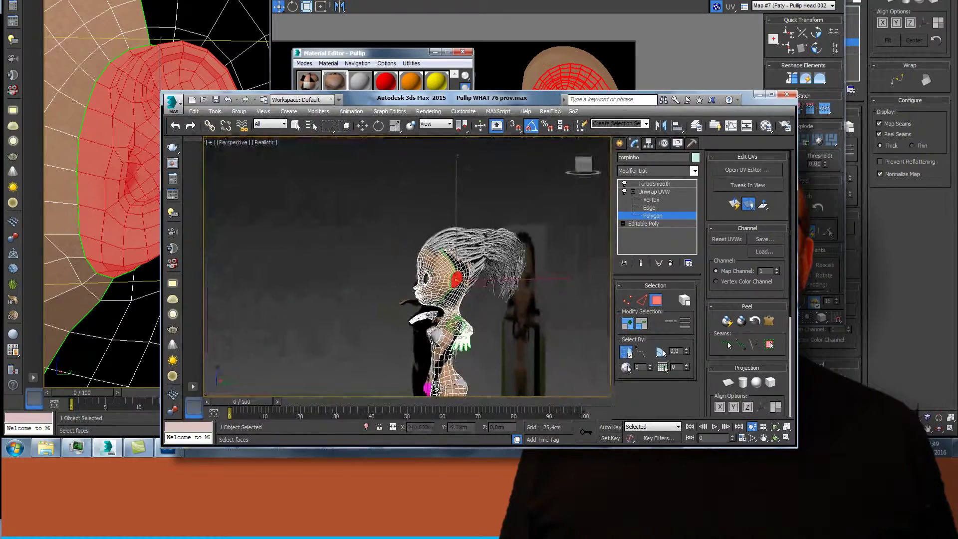
{"action": "left_click_drag", "start_coordinate": [486, 278], "coordinate": [463, 271]}
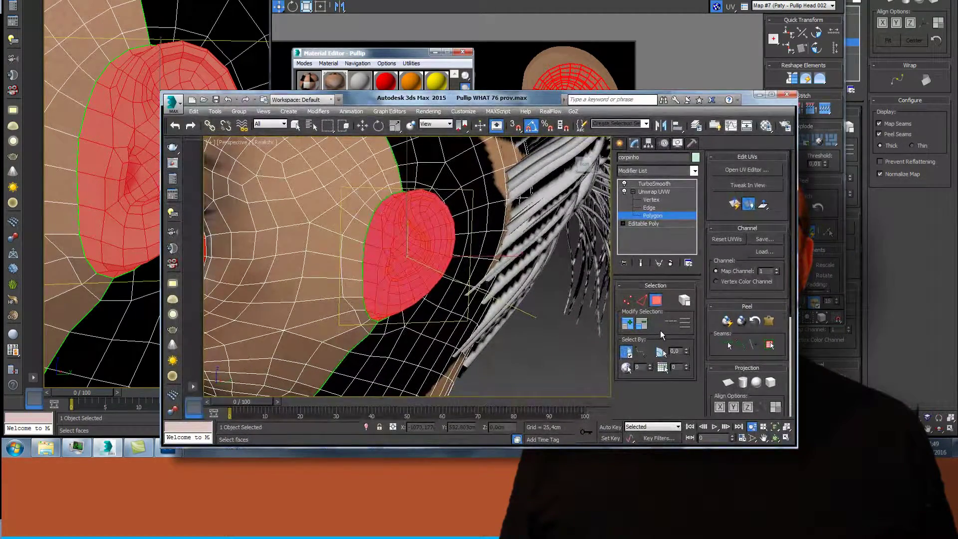
{"action": "left_click", "coordinate": [769, 322]}
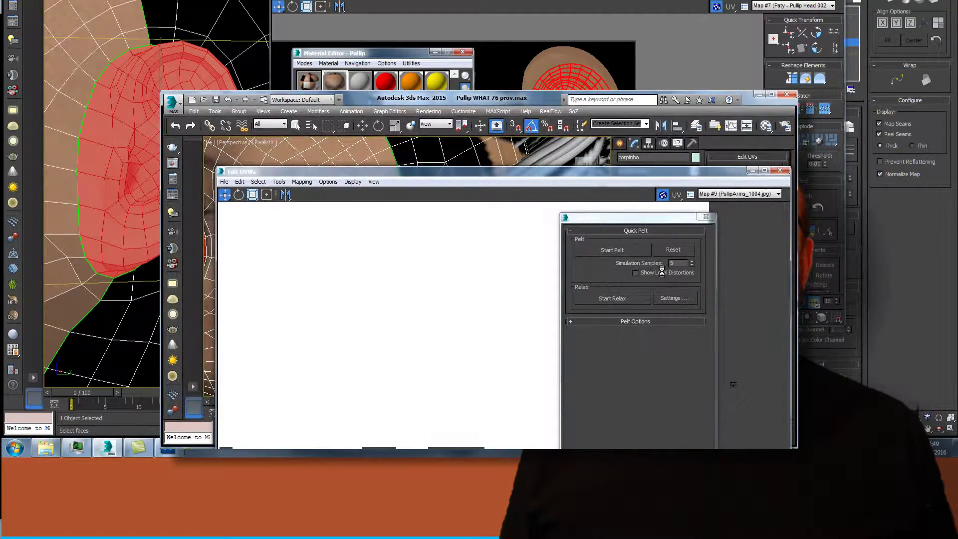
Relax and pelt the ear's UVs in Quick Pelt, then commit the flattened layout.
{"action": "left_click", "coordinate": [615, 299]}
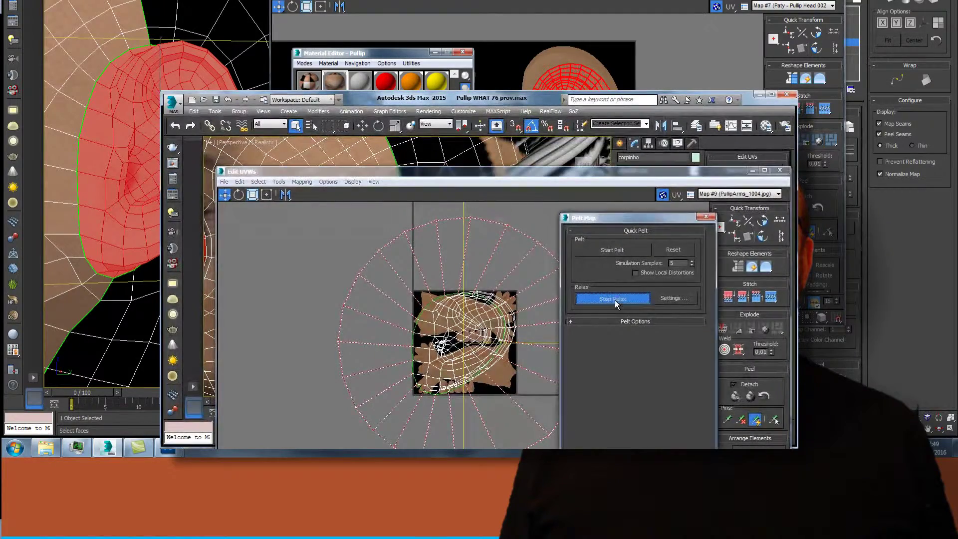
{"action": "left_click", "coordinate": [611, 248]}
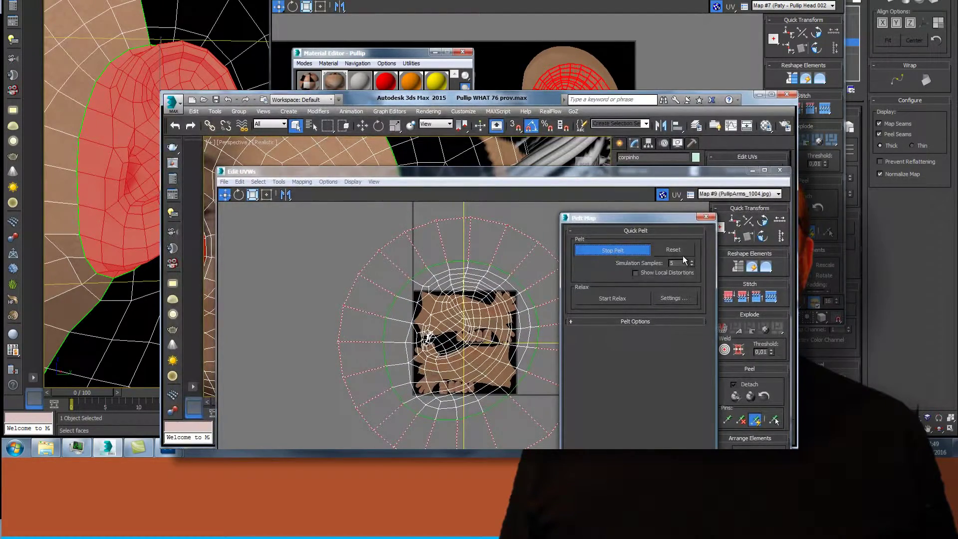
{"action": "left_click_drag", "start_coordinate": [647, 216], "coordinate": [582, 127]}
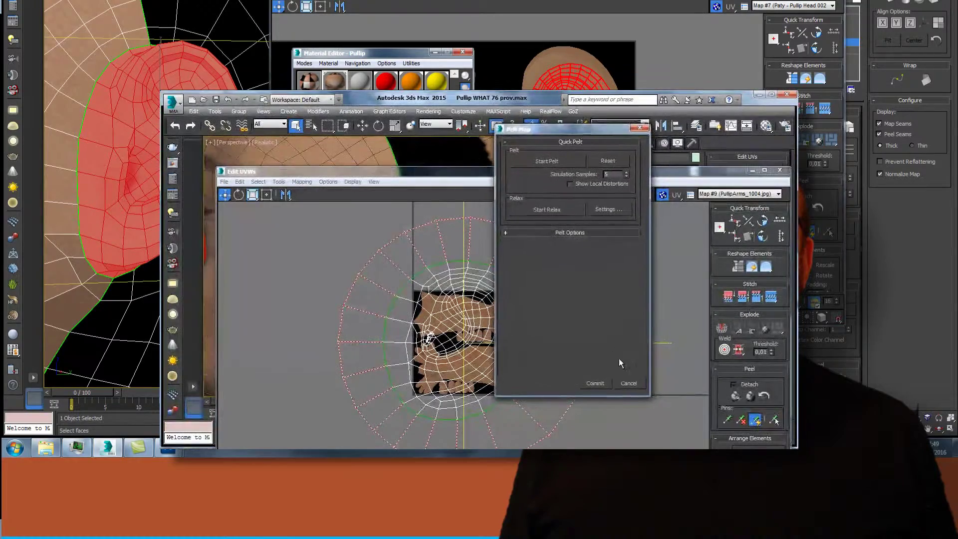
{"action": "left_click", "coordinate": [601, 385]}
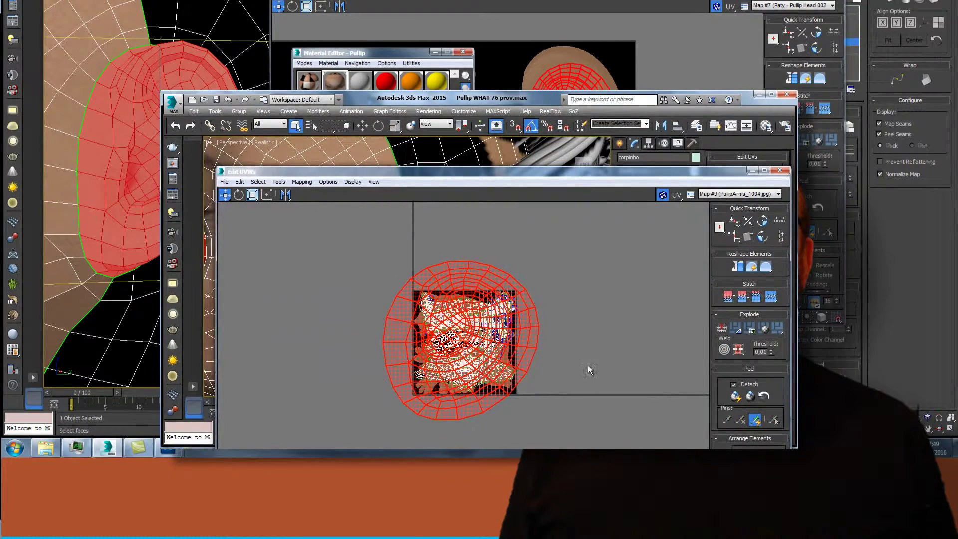
Move the UV editor aside and shrink the ear UV island with Freeform Mode.
{"action": "left_click_drag", "start_coordinate": [586, 174], "coordinate": [551, 105]}
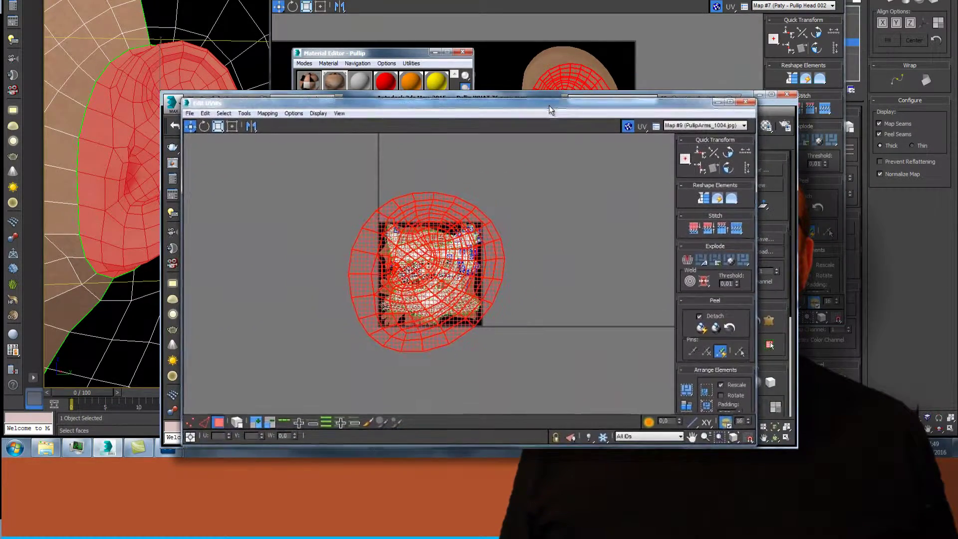
{"action": "left_click", "coordinate": [571, 438]}
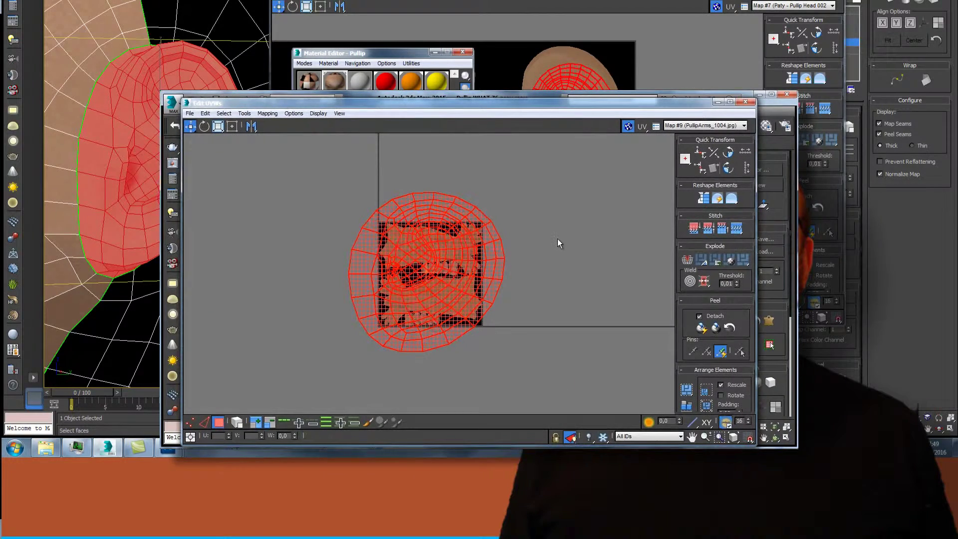
{"action": "left_click", "coordinate": [232, 126]}
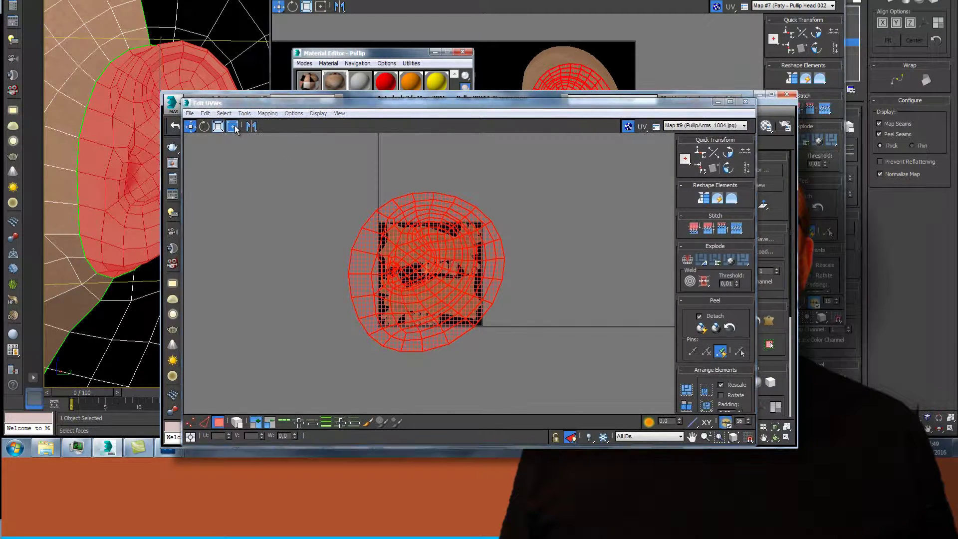
{"action": "mouse_move", "coordinate": [505, 194]}
{"action": "left_mouse_down"}
{"action": "mouse_move", "coordinate": [373, 322]}
{"action": "mouse_move", "coordinate": [469, 250]}
{"action": "left_mouse_up"}
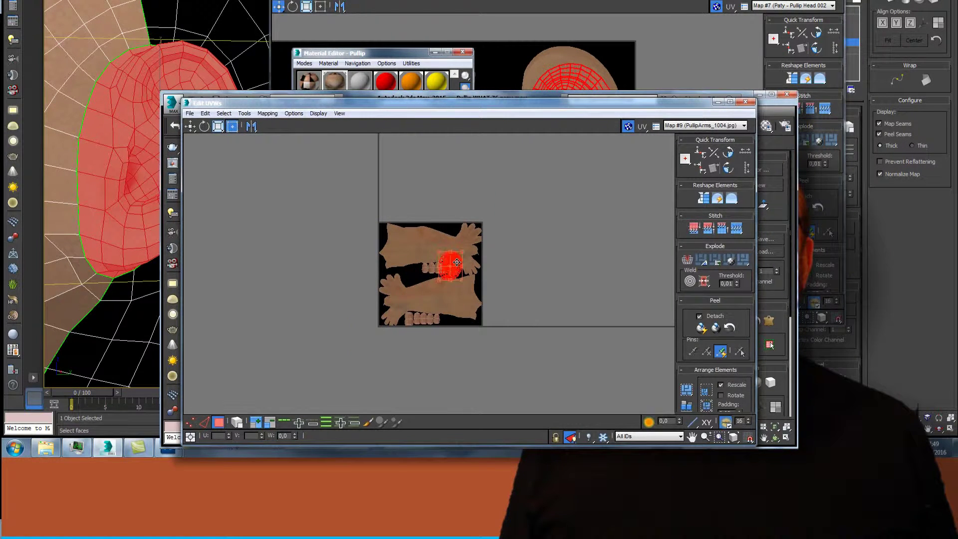
Show the Pullip head texture behind the UVs and pan it with the ear island to centre.
{"action": "scroll", "coordinate": [524, 306], "scroll_direction": "up", "scroll_amount": 2}
{"action": "scroll", "coordinate": [523, 306], "scroll_direction": "up", "scroll_amount": 1}
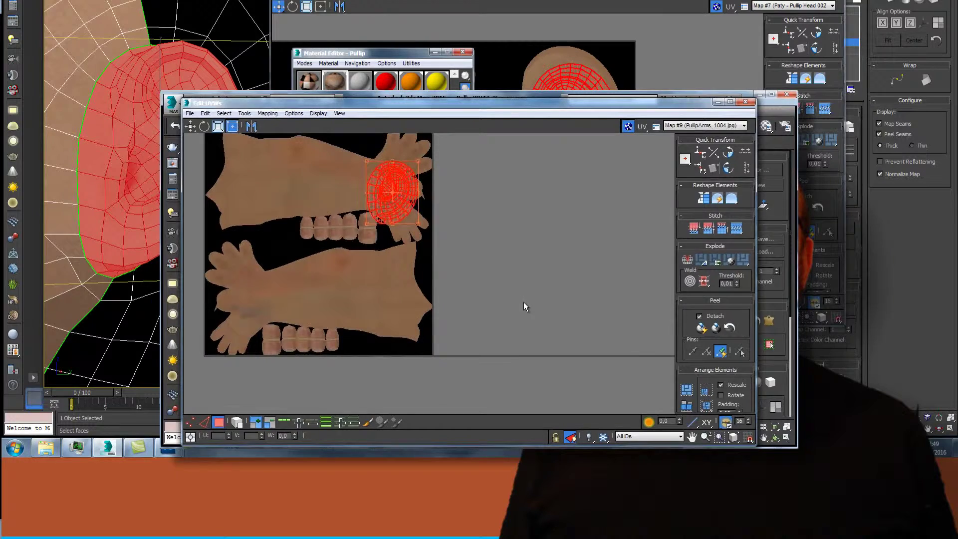
{"action": "left_click", "coordinate": [698, 126]}
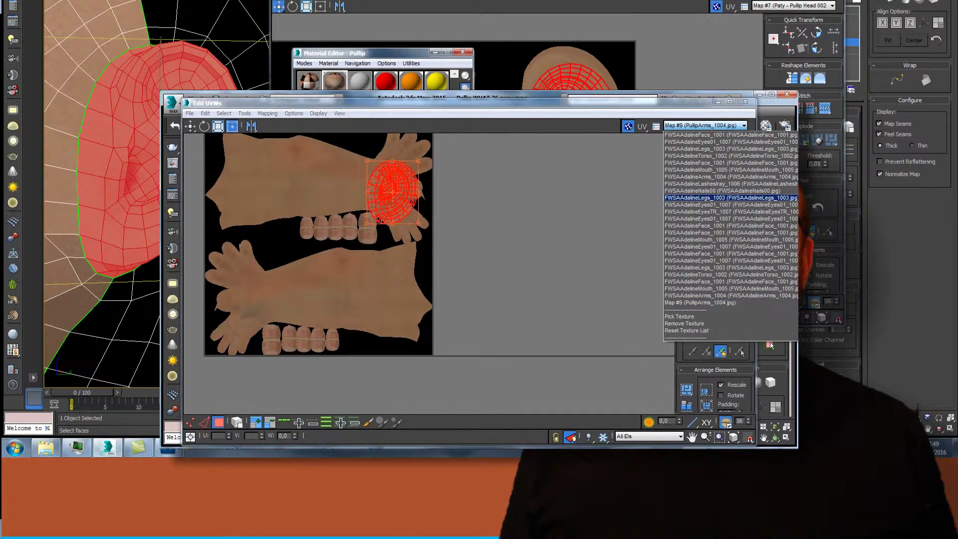
{"action": "scroll", "coordinate": [718, 199], "scroll_direction": "up", "scroll_amount": 5}
{"action": "scroll", "coordinate": [719, 199], "scroll_direction": "up", "scroll_amount": 5}
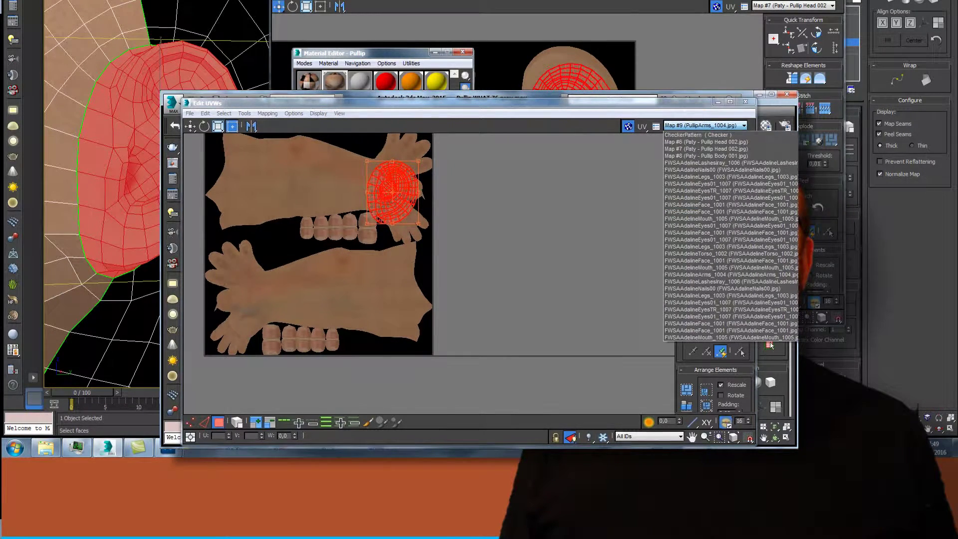
{"action": "left_click", "coordinate": [714, 149]}
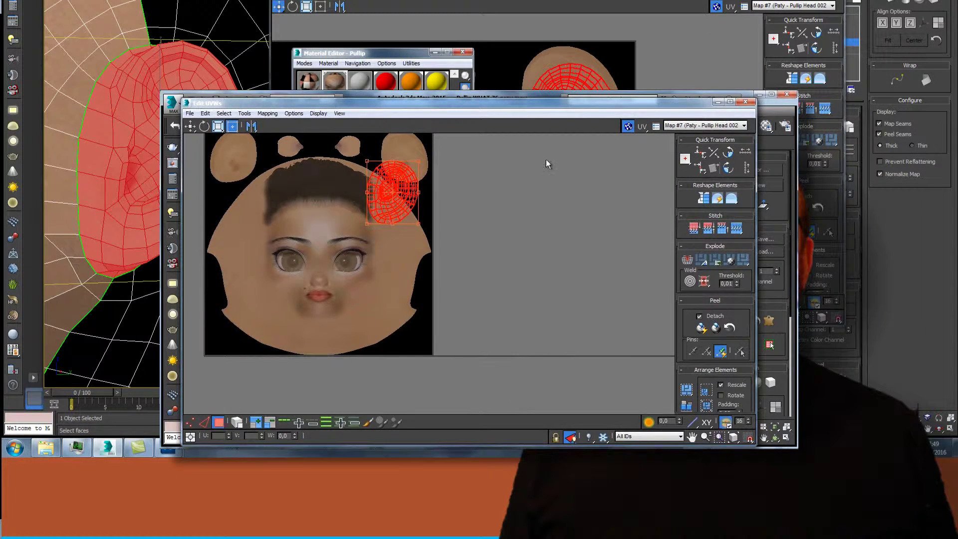
{"action": "scroll", "coordinate": [546, 162], "scroll_direction": "up", "scroll_amount": 3}
{"action": "scroll", "coordinate": [546, 163], "scroll_direction": "up", "scroll_amount": 2}
{"action": "scroll", "coordinate": [546, 163], "scroll_direction": "down", "scroll_amount": 2}
{"action": "left_click", "coordinate": [693, 437]}
{"action": "mouse_move", "coordinate": [519, 345]}
{"action": "left_mouse_down"}
{"action": "mouse_move", "coordinate": [706, 355]}
{"action": "mouse_move", "coordinate": [707, 367]}
{"action": "left_mouse_up"}
Rotate the ear island about 35°, scale it smaller, then rotate it a further 5°.
{"action": "left_click", "coordinate": [204, 126]}
{"action": "mouse_move", "coordinate": [474, 272]}
{"action": "left_mouse_down"}
{"action": "mouse_move", "coordinate": [449, 257]}
{"action": "mouse_move", "coordinate": [460, 284]}
{"action": "mouse_move", "coordinate": [474, 242]}
{"action": "left_mouse_up"}
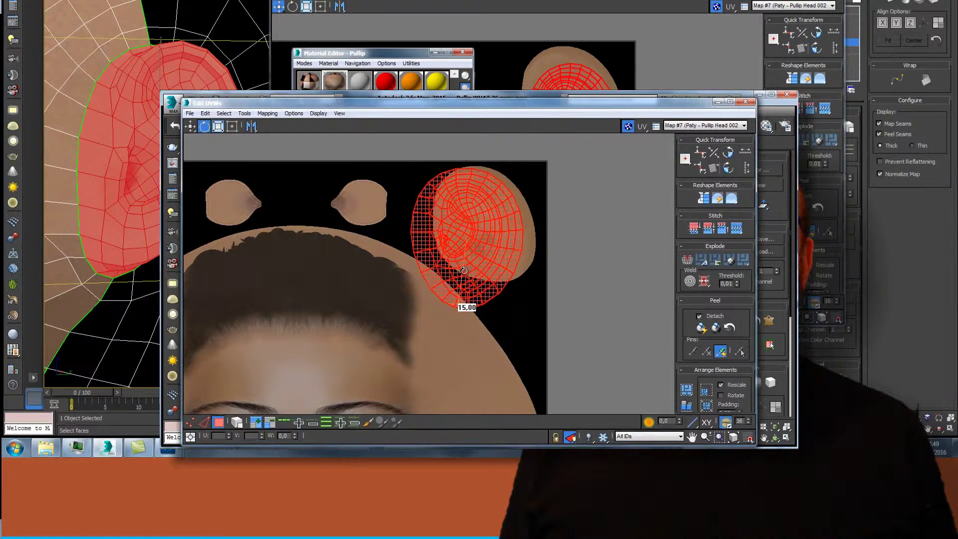
{"action": "left_click_drag", "start_coordinate": [474, 229], "coordinate": [475, 229]}
{"action": "left_click", "coordinate": [232, 126]}
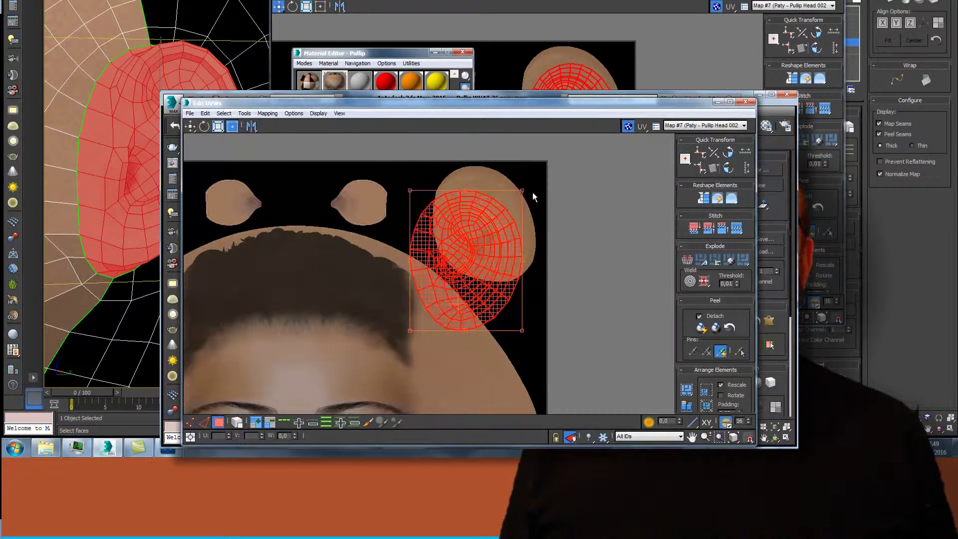
{"action": "left_click_drag", "start_coordinate": [523, 189], "coordinate": [505, 220]}
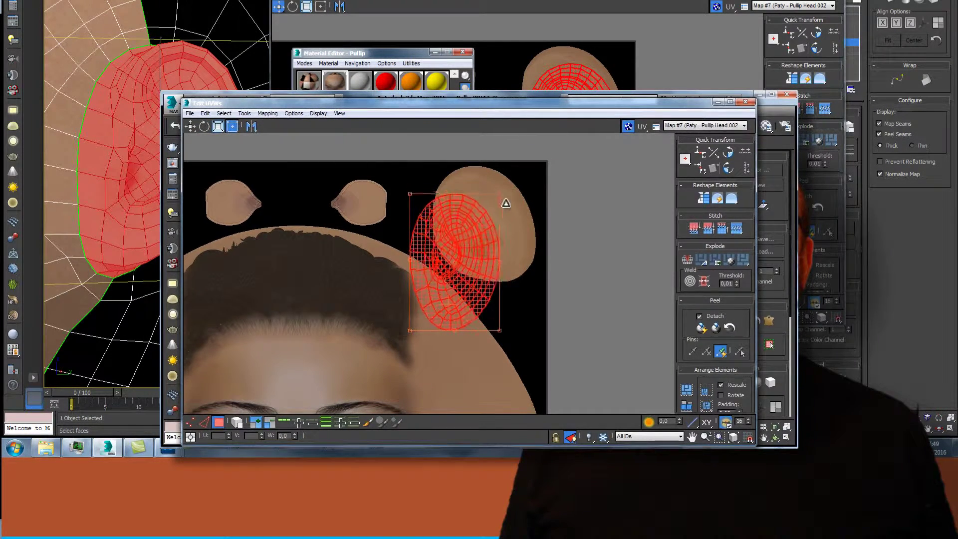
{"action": "left_click", "coordinate": [204, 127]}
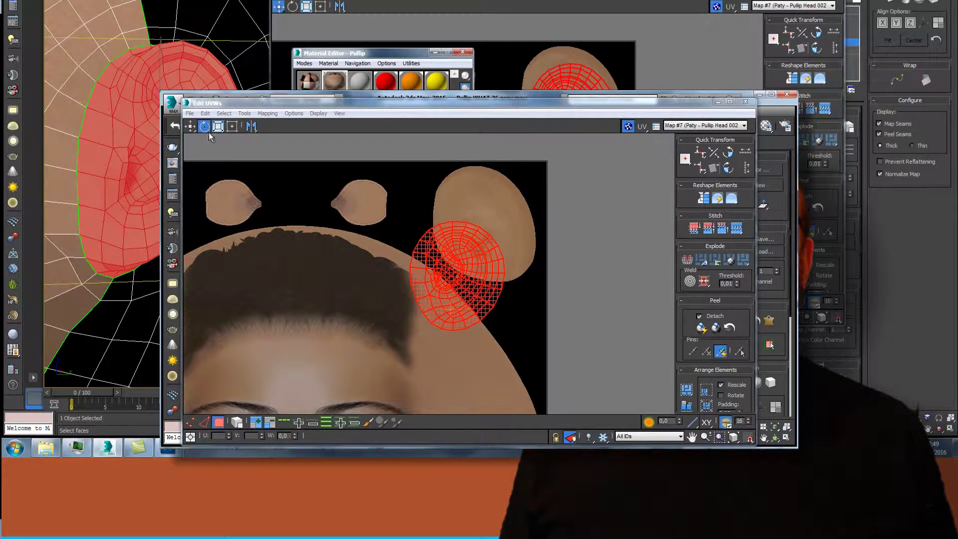
{"action": "left_click_drag", "start_coordinate": [462, 258], "coordinate": [419, 251]}
Move the ear island onto the round ear texture and shrink it from opposite corners to fit.
{"action": "left_click", "coordinate": [191, 126]}
{"action": "left_click_drag", "start_coordinate": [440, 287], "coordinate": [495, 230]}
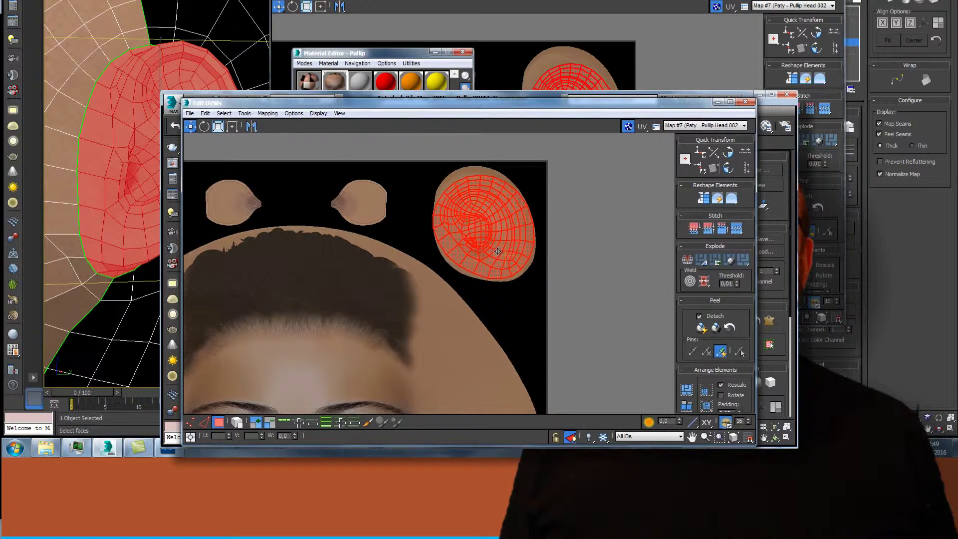
{"action": "left_click", "coordinate": [232, 127]}
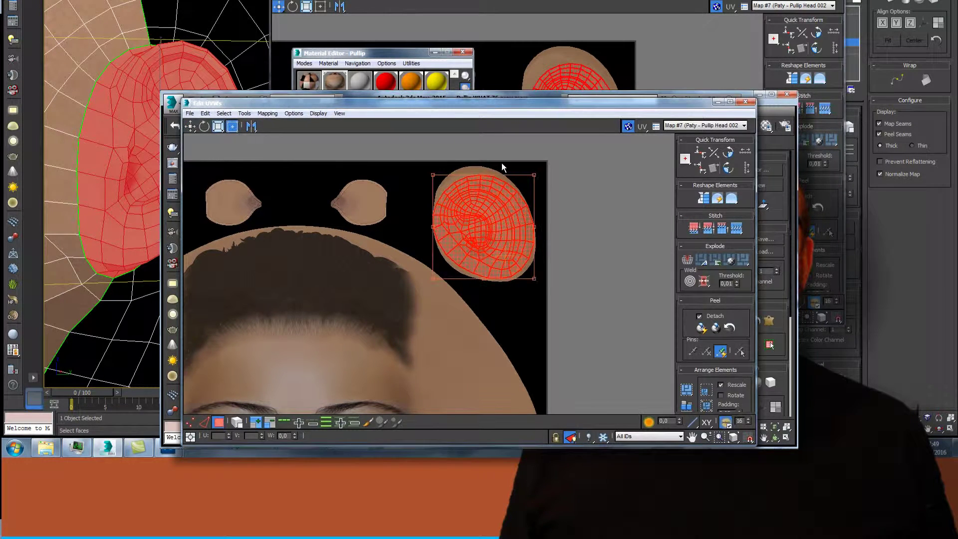
{"action": "left_click_drag", "start_coordinate": [534, 175], "coordinate": [528, 181]}
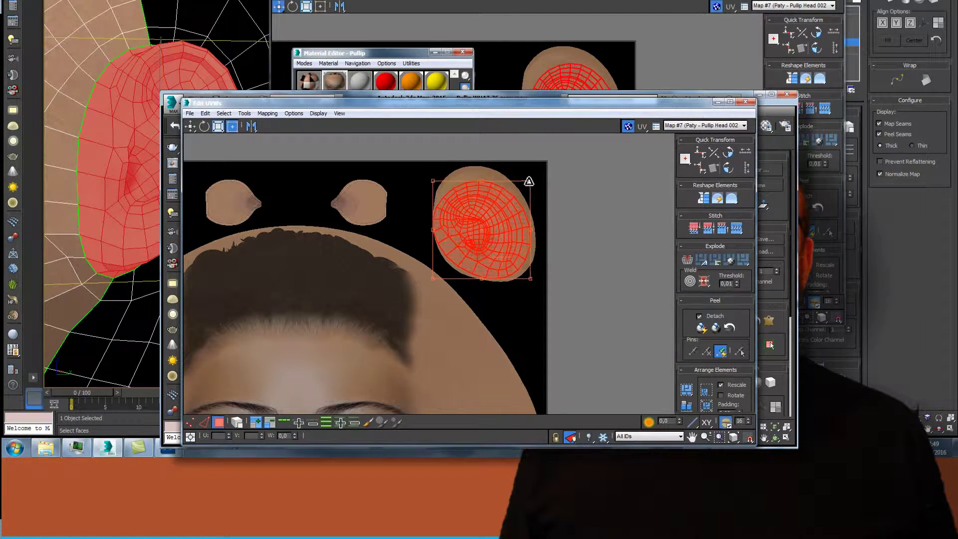
{"action": "left_click_drag", "start_coordinate": [432, 278], "coordinate": [442, 271]}
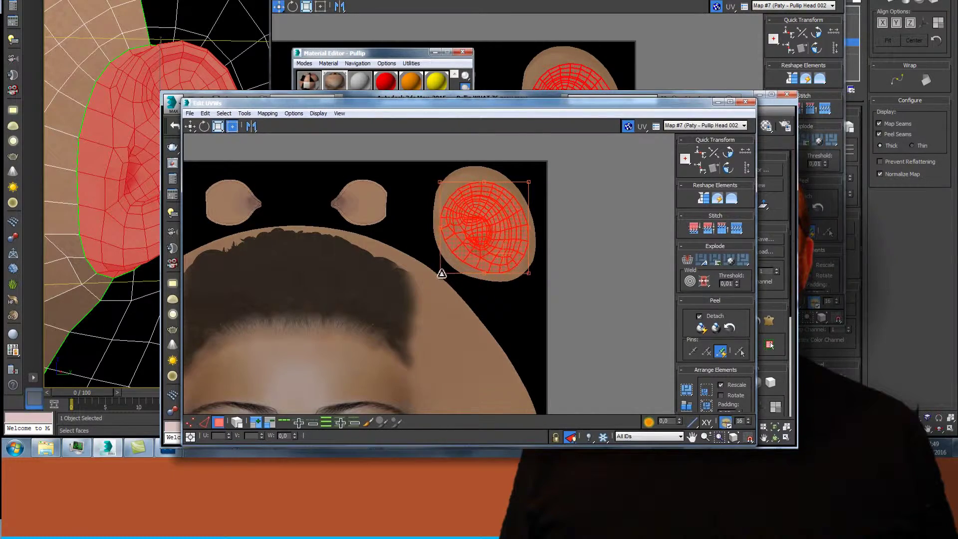
{"action": "left_click_drag", "start_coordinate": [573, 104], "coordinate": [603, 330]}
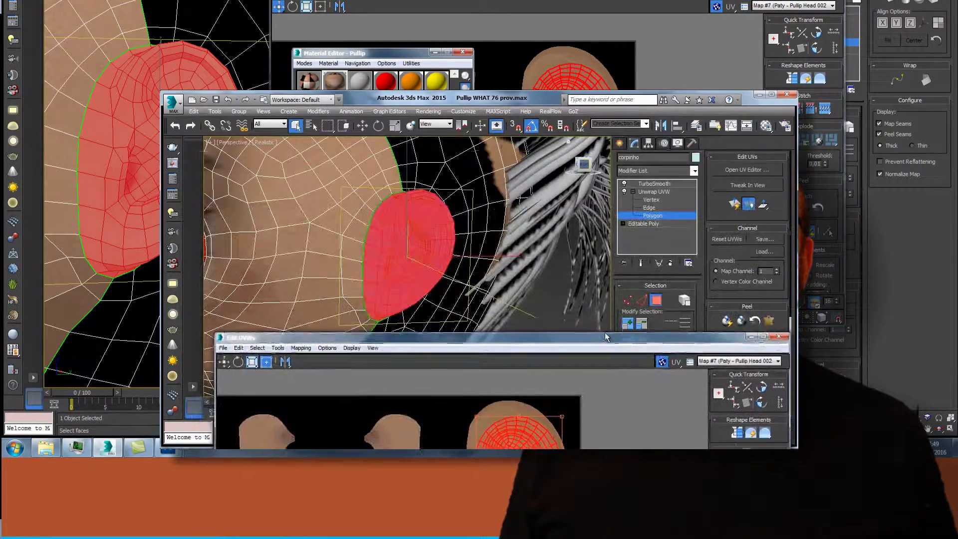
In the Material Editor, open the 10 Ears sub-material's Maps and choose a Diffuse Color map.
{"action": "left_click", "coordinate": [771, 124]}
{"action": "left_click_drag", "start_coordinate": [405, 289], "coordinate": [367, 119]}
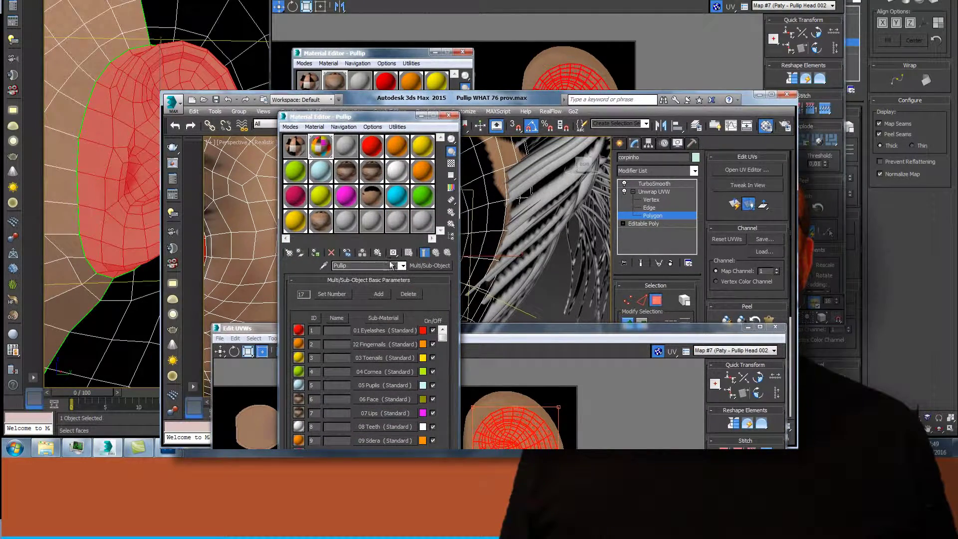
{"action": "left_click_drag", "start_coordinate": [441, 339], "coordinate": [441, 436]}
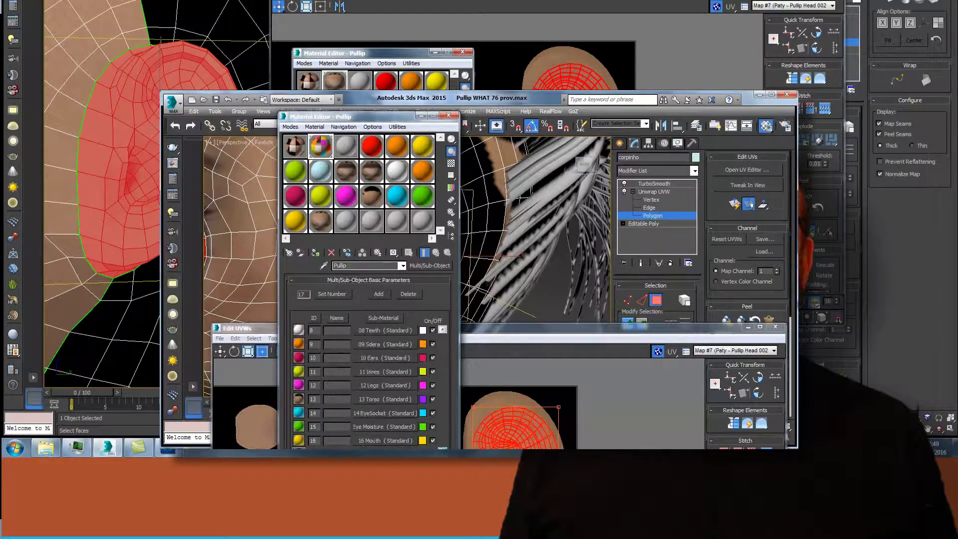
{"action": "left_click_drag", "start_coordinate": [441, 436], "coordinate": [441, 389]}
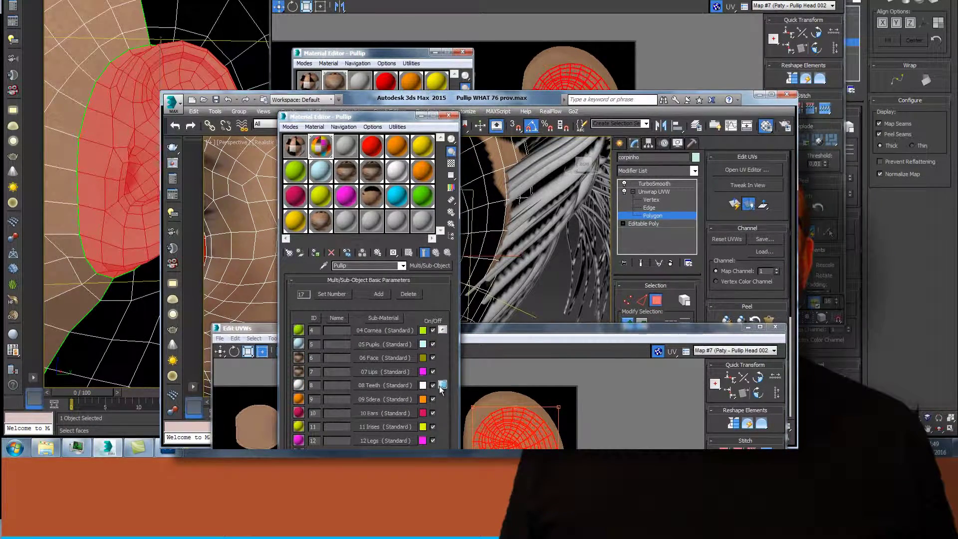
{"action": "left_click", "coordinate": [385, 413]}
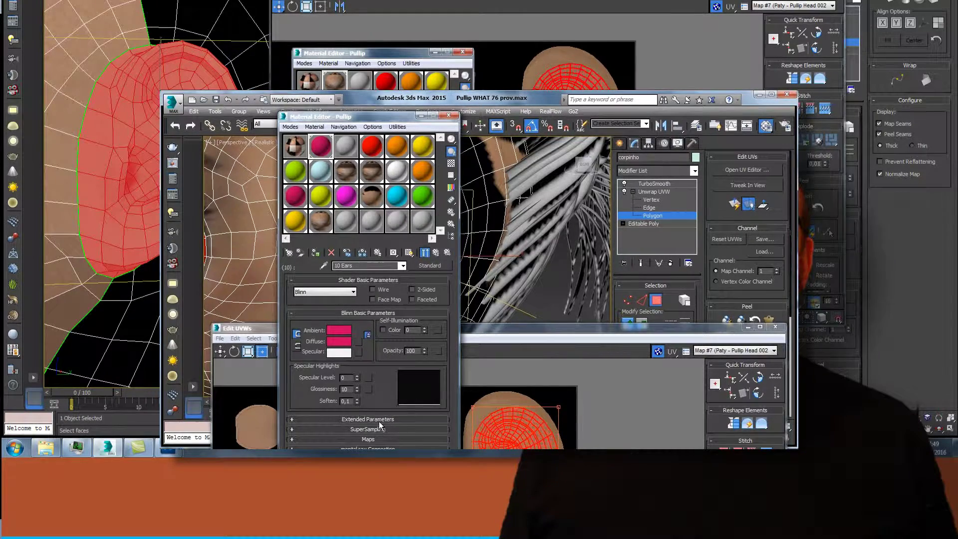
{"action": "left_click", "coordinate": [382, 439]}
{"action": "left_click", "coordinate": [401, 312]}
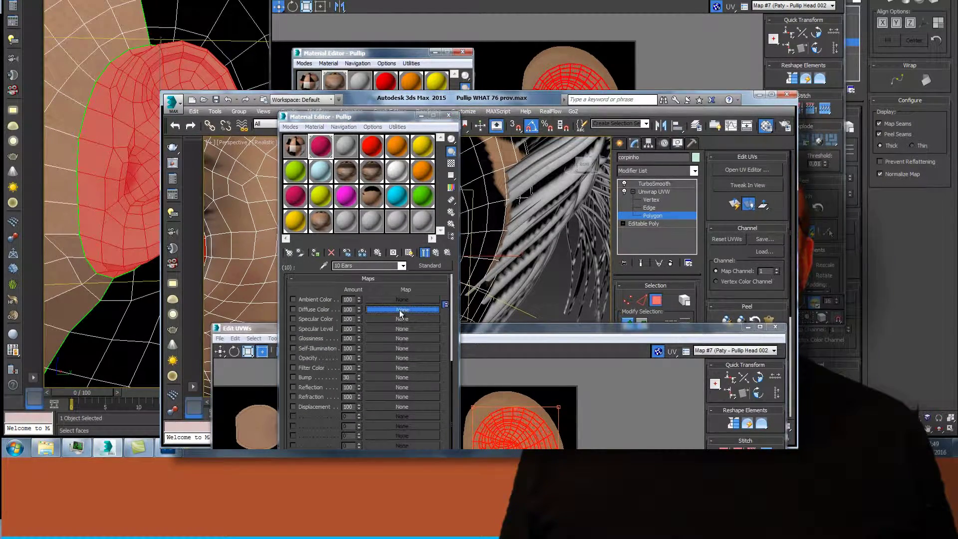
Load Paty - Pullip Head 001 as a Bitmap diffuse map and show it shaded in the viewport.
{"action": "left_click", "coordinate": [555, 200]}
{"action": "left_click", "coordinate": [640, 425]}
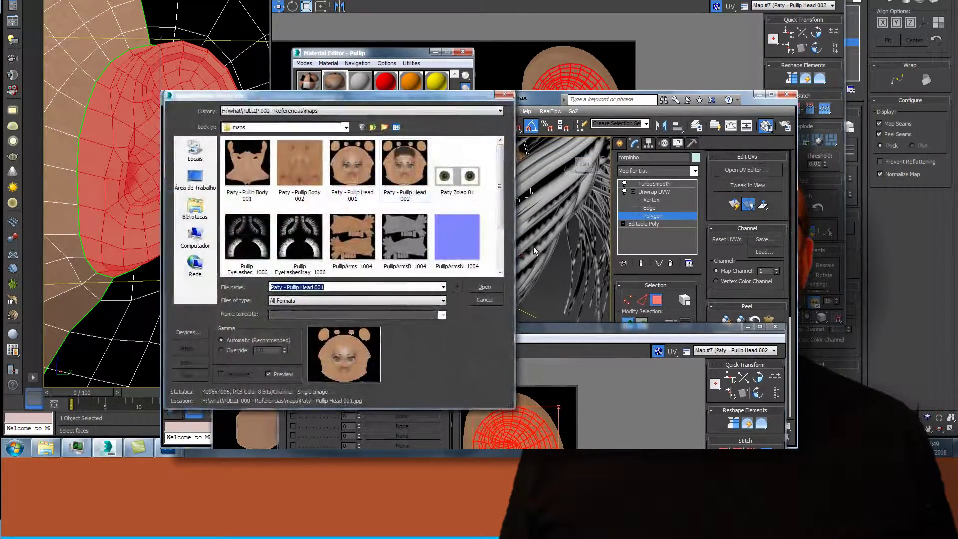
{"action": "left_click", "coordinate": [485, 288]}
{"action": "left_click", "coordinate": [408, 253]}
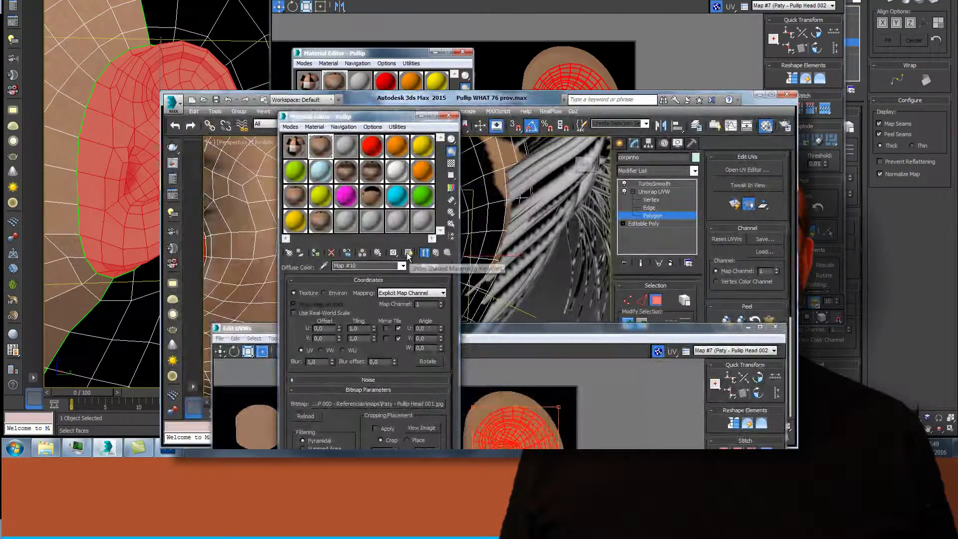
{"action": "left_click_drag", "start_coordinate": [399, 116], "coordinate": [325, 289]}
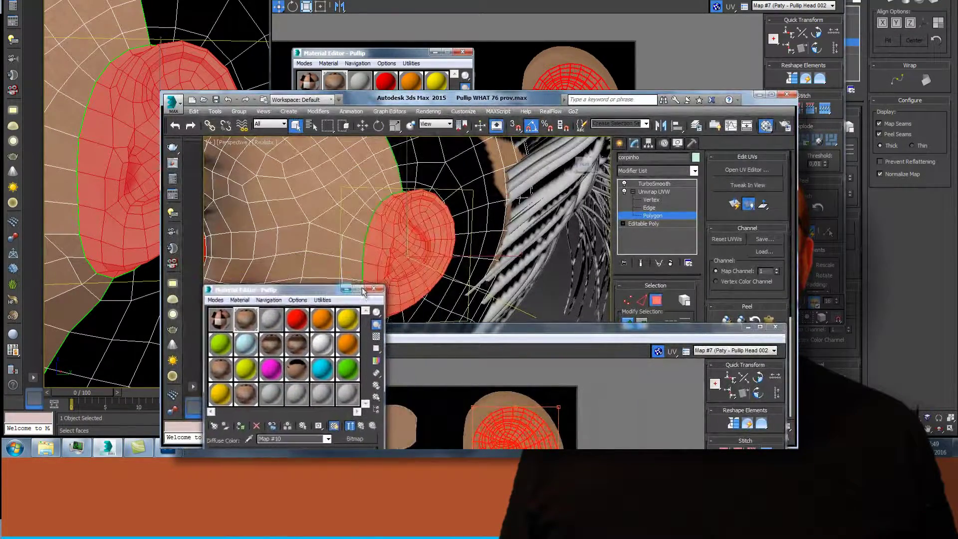
Bring the UV editor forward and reselect ear faces to check the island against the textured ear.
{"action": "left_click", "coordinate": [560, 276]}
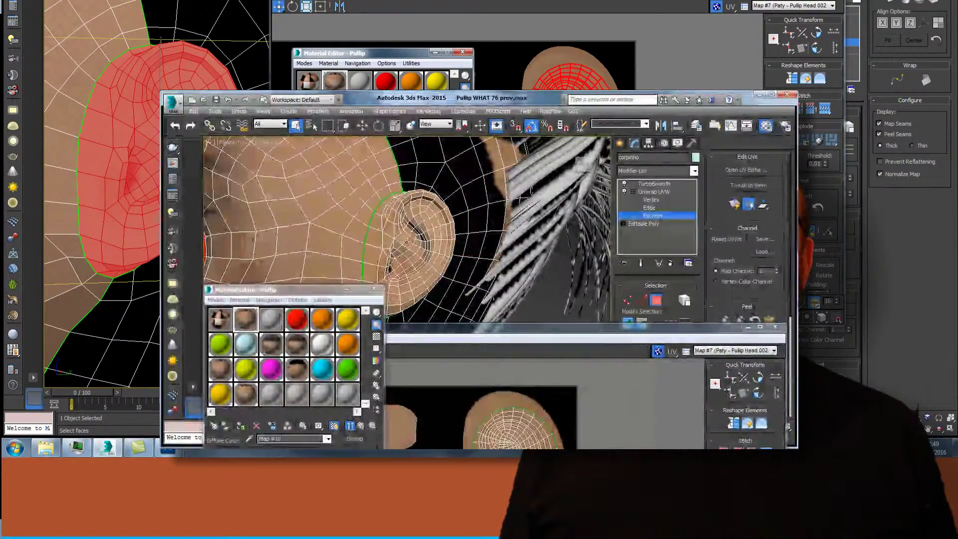
{"action": "left_click_drag", "start_coordinate": [482, 329], "coordinate": [478, 307]}
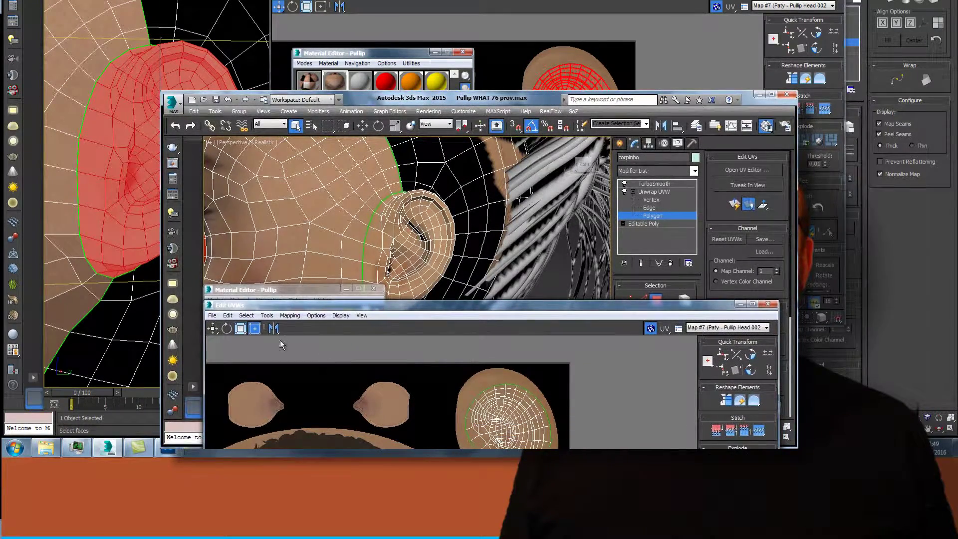
{"action": "left_click", "coordinate": [497, 423]}
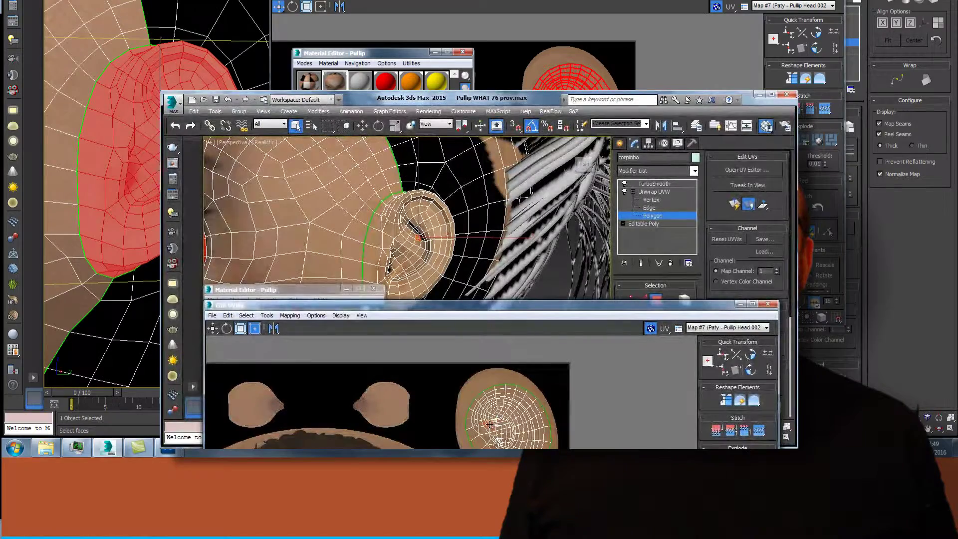
{"action": "left_click", "coordinate": [212, 328]}
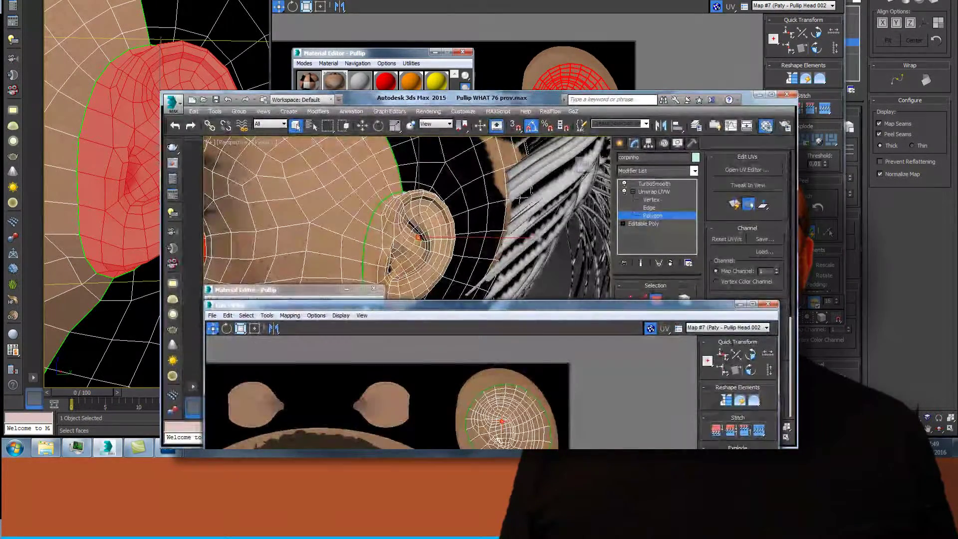
{"action": "key", "text": "ctrl+Page_Up"}
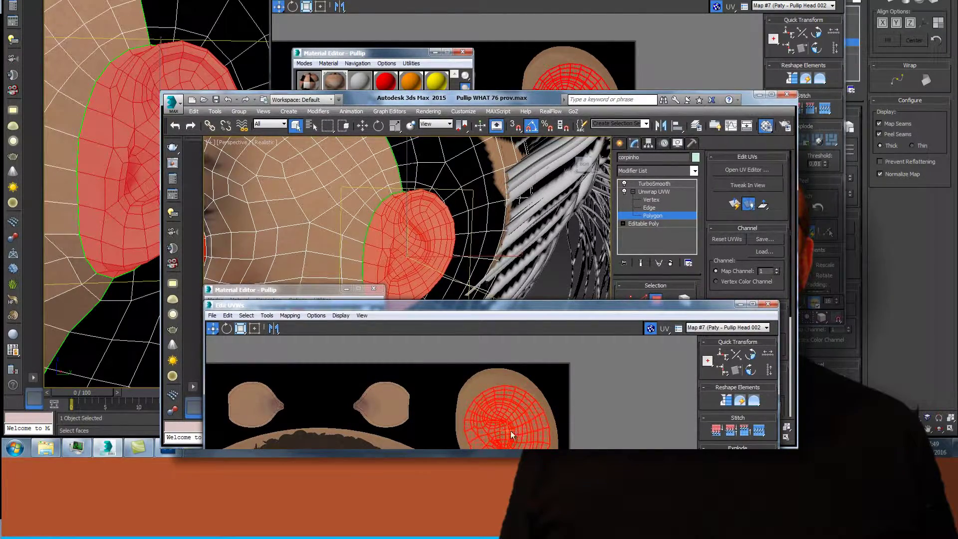
{"action": "key", "text": "ctrl+d"}
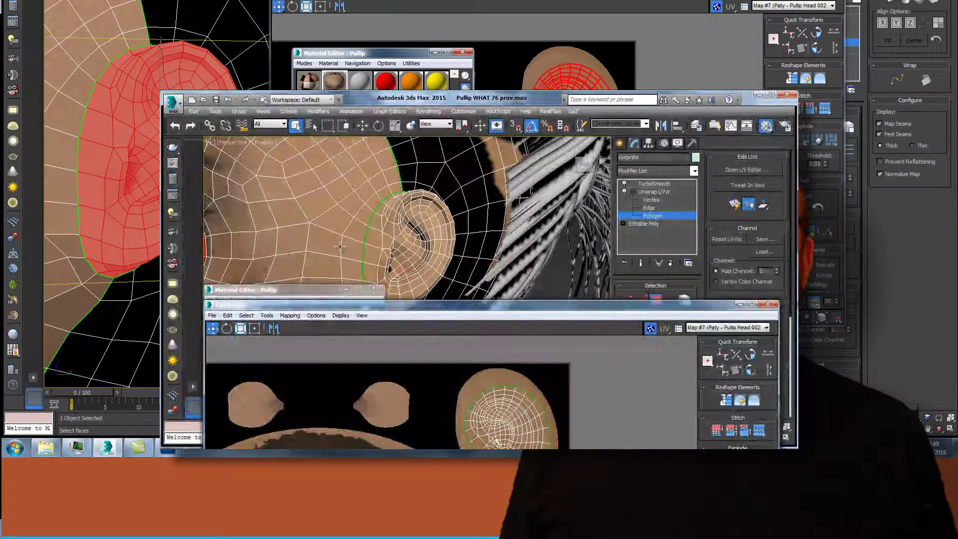
{"action": "left_click", "coordinate": [516, 408]}
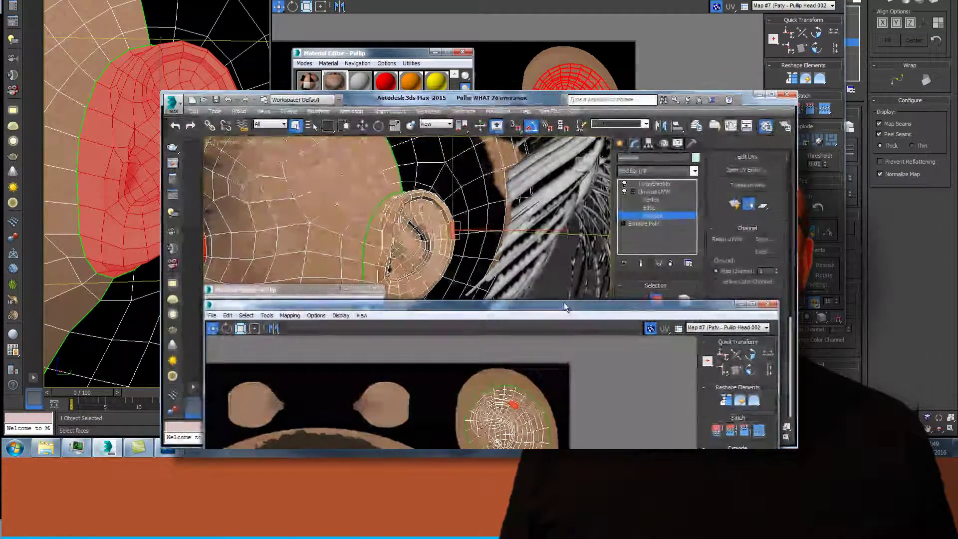
{"action": "left_click_drag", "start_coordinate": [564, 303], "coordinate": [562, 202]}
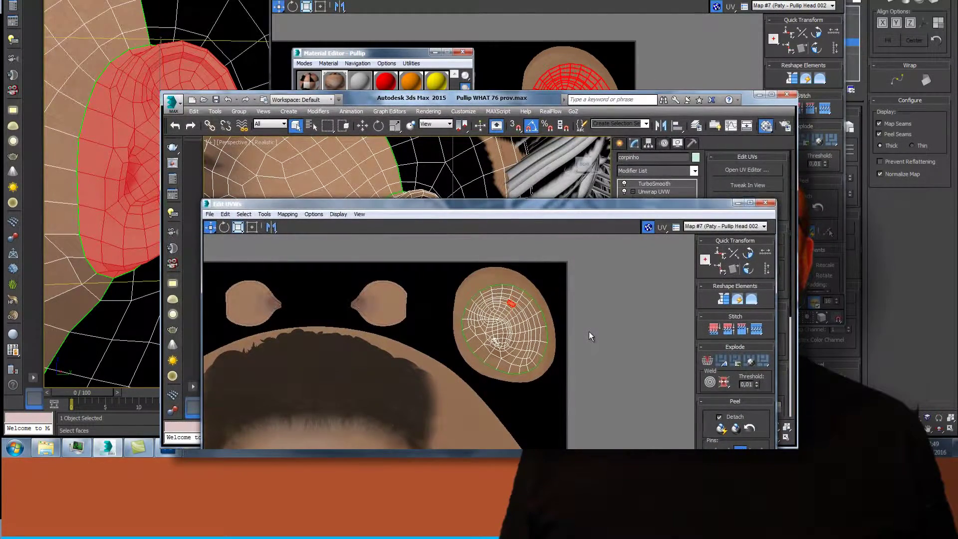